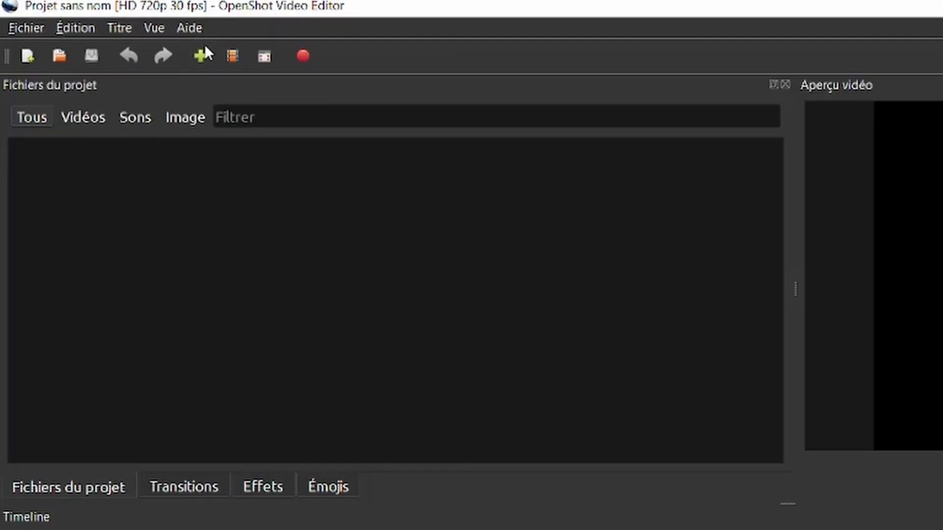
{"action": "left_click", "coordinate": [28, 31]}
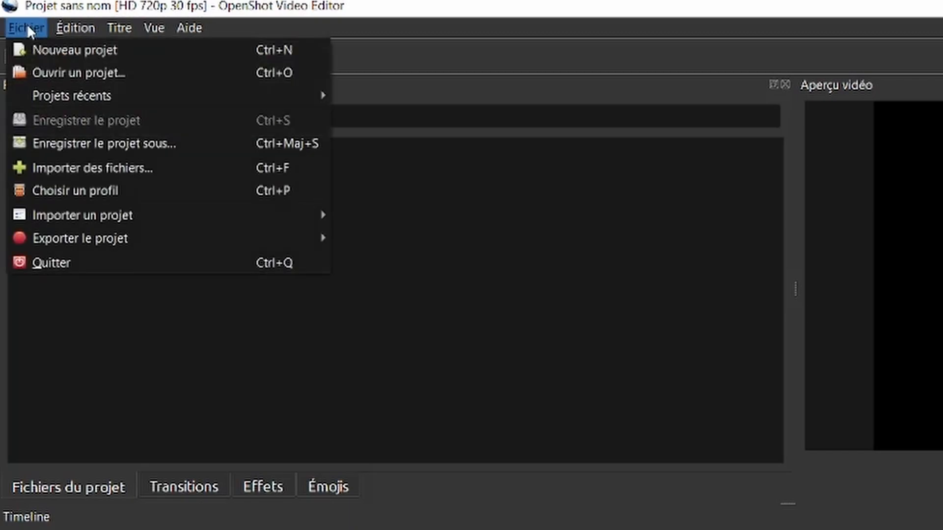
{"action": "left_click", "coordinate": [102, 170]}
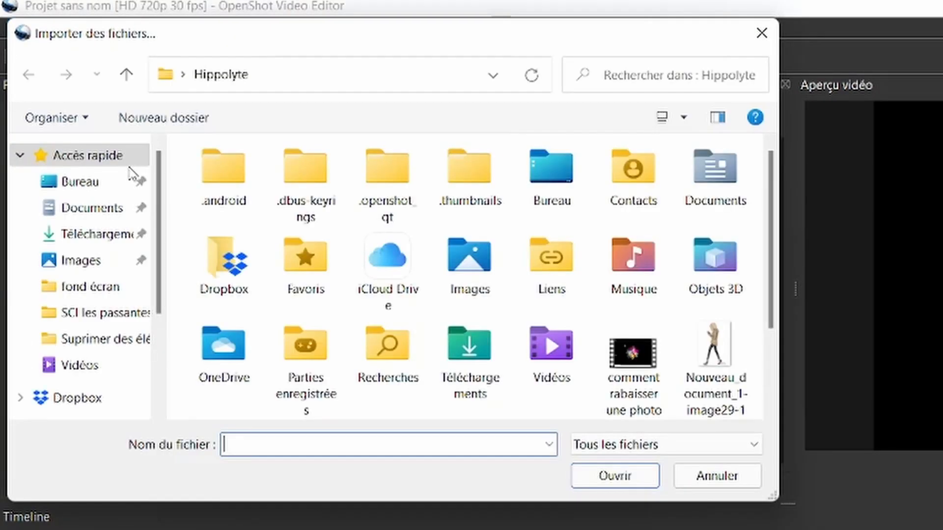
{"action": "left_click", "coordinate": [98, 234]}
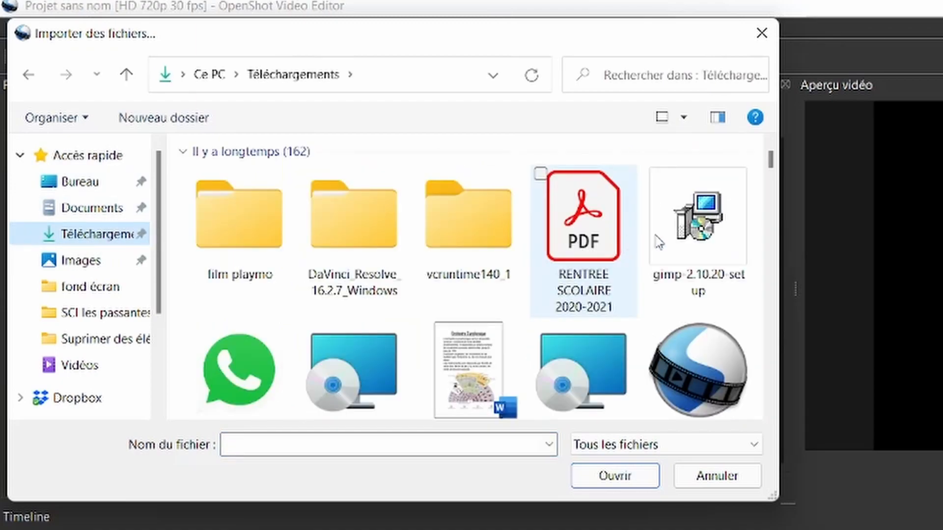
{"action": "left_click_drag", "start_coordinate": [771, 157], "coordinate": [786, 400]}
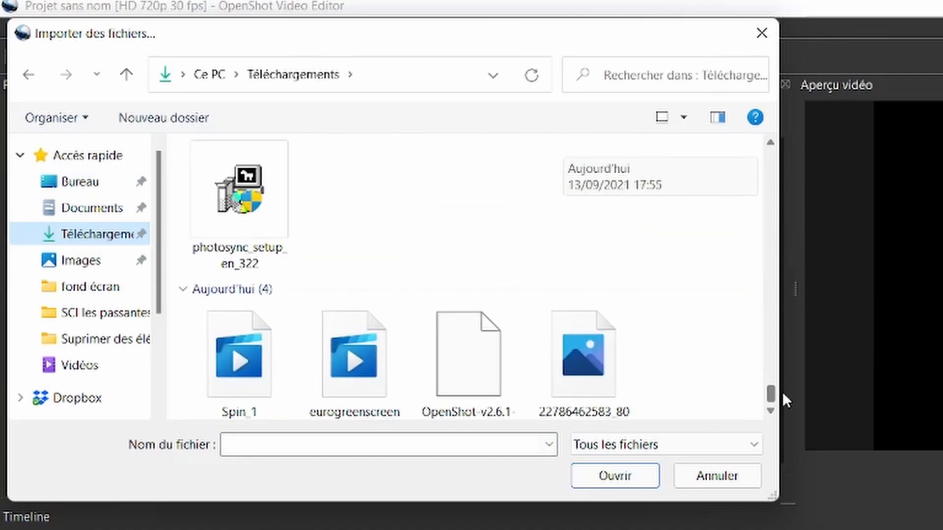
{"action": "left_click", "coordinate": [260, 400]}
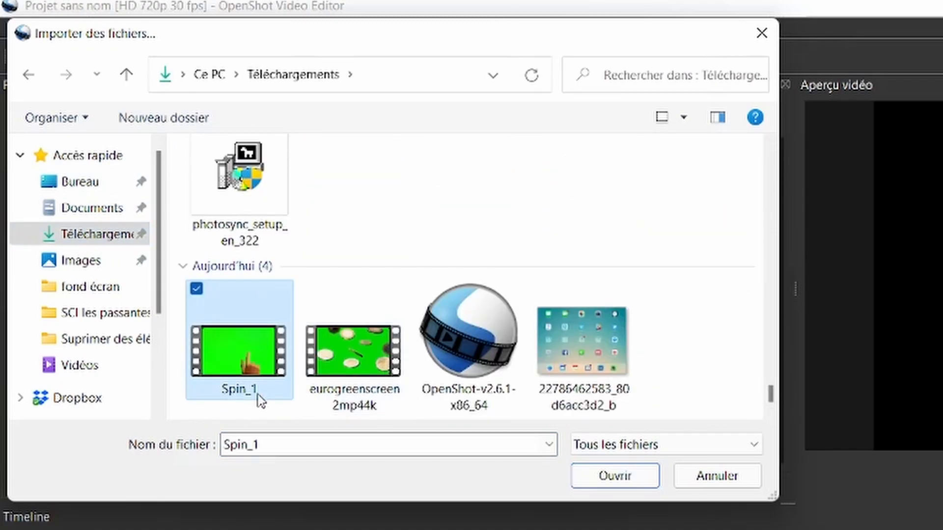
{"action": "left_click", "coordinate": [614, 358], "text": "ctrl"}
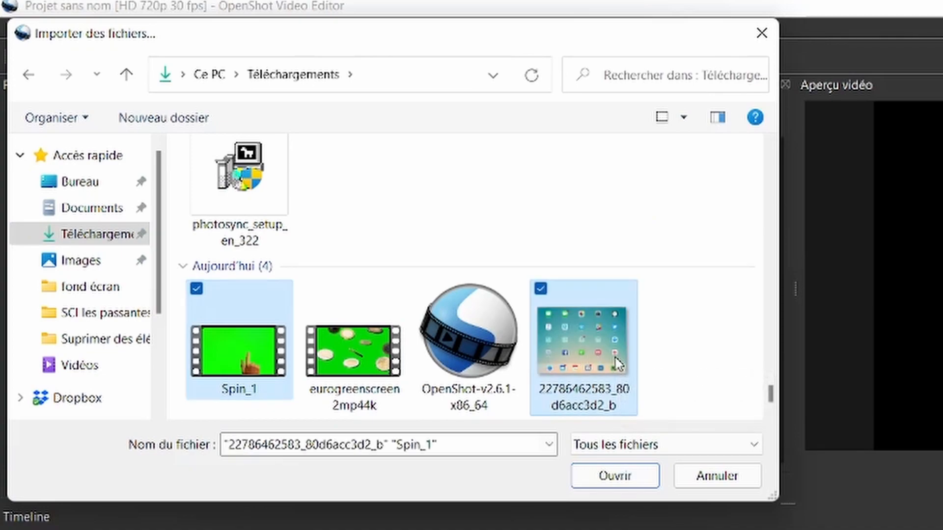
{"action": "left_click", "coordinate": [620, 485]}
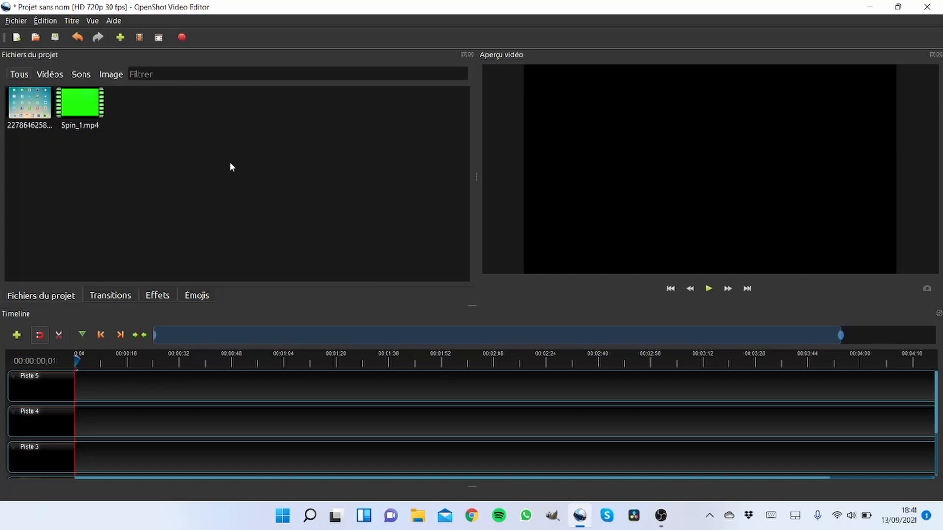
- View the project files by type, checking videos, sounds and images before showing all of them again
{"action": "left_click", "coordinate": [50, 75]}
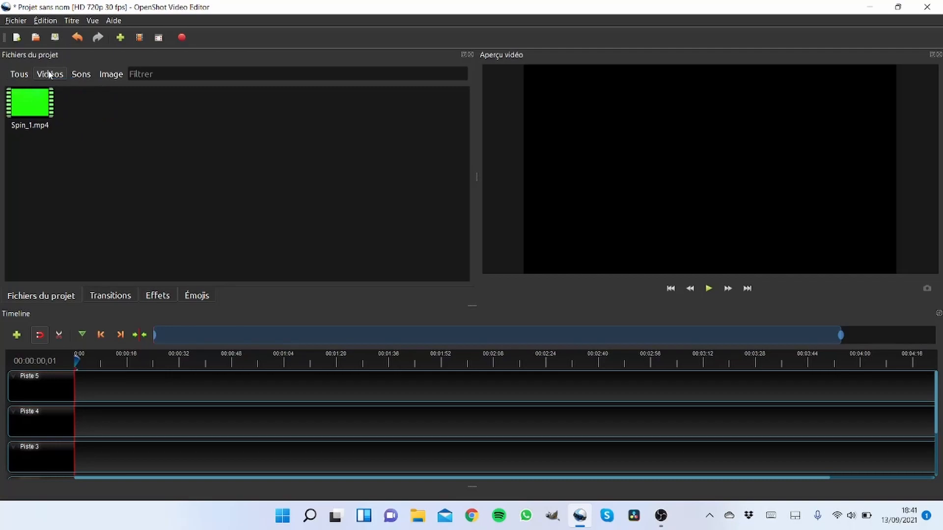
{"action": "left_click", "coordinate": [75, 74]}
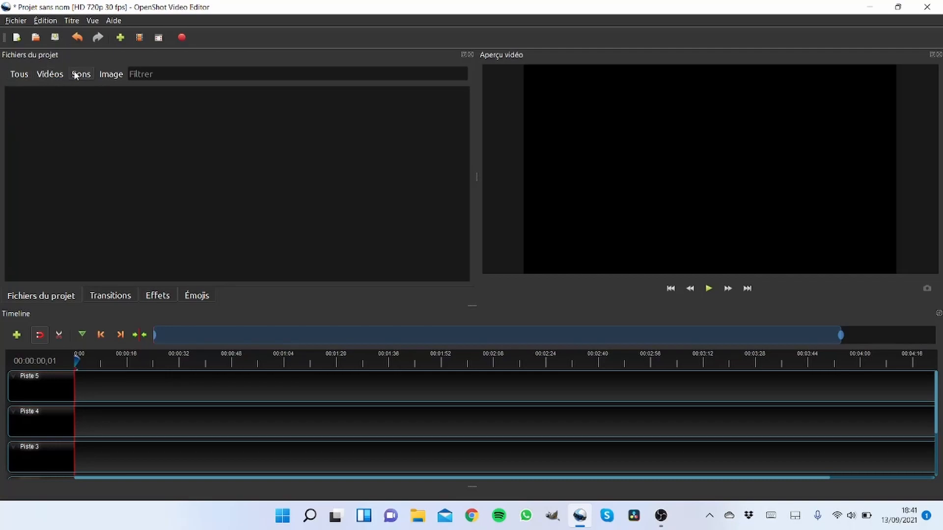
{"action": "left_click", "coordinate": [111, 75]}
{"action": "left_click", "coordinate": [20, 75]}
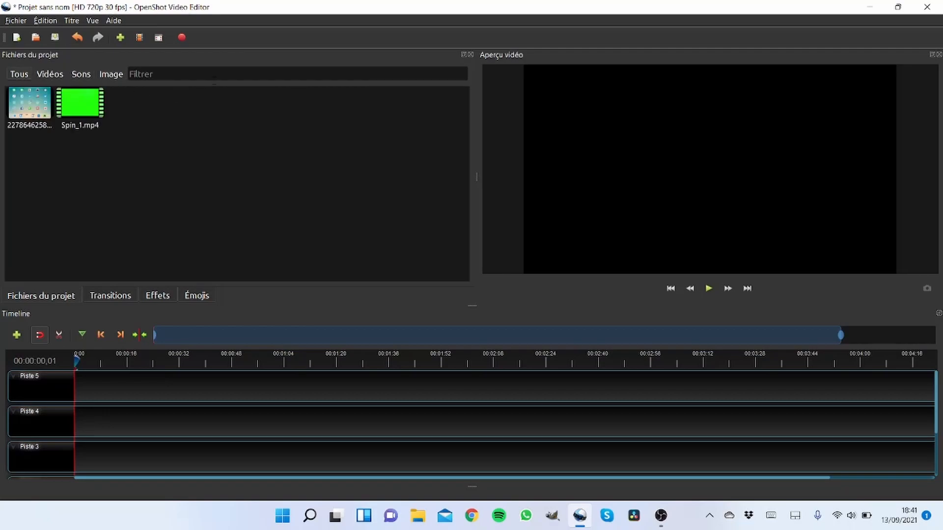
- Filter the project files by the text "sp" and clear the filter again
{"action": "left_click", "coordinate": [211, 77]}
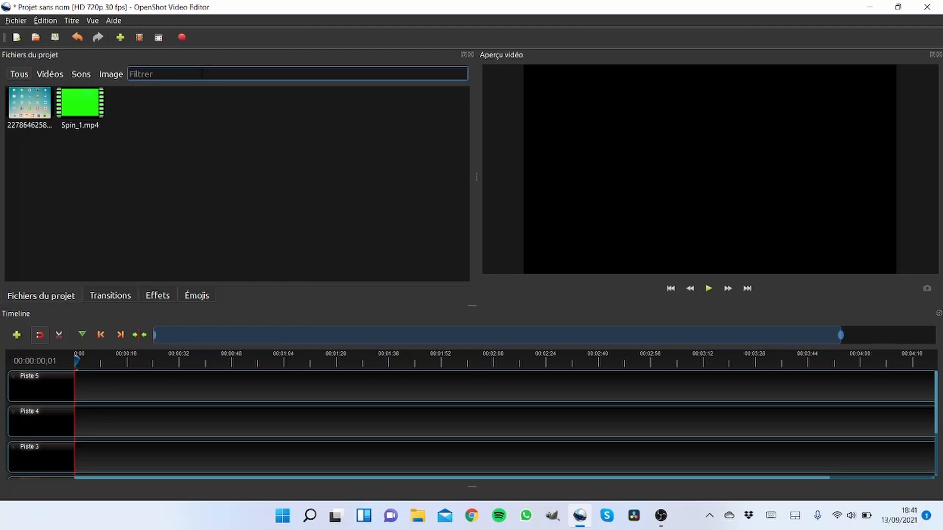
{"action": "type", "text": "sp"}
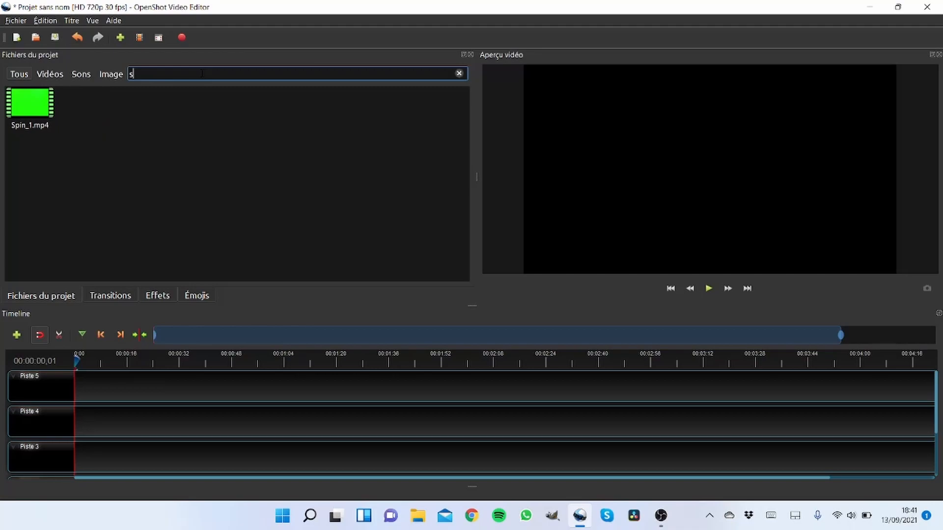
{"action": "key", "text": "BackSpace"}
{"action": "key", "text": "BackSpace"}
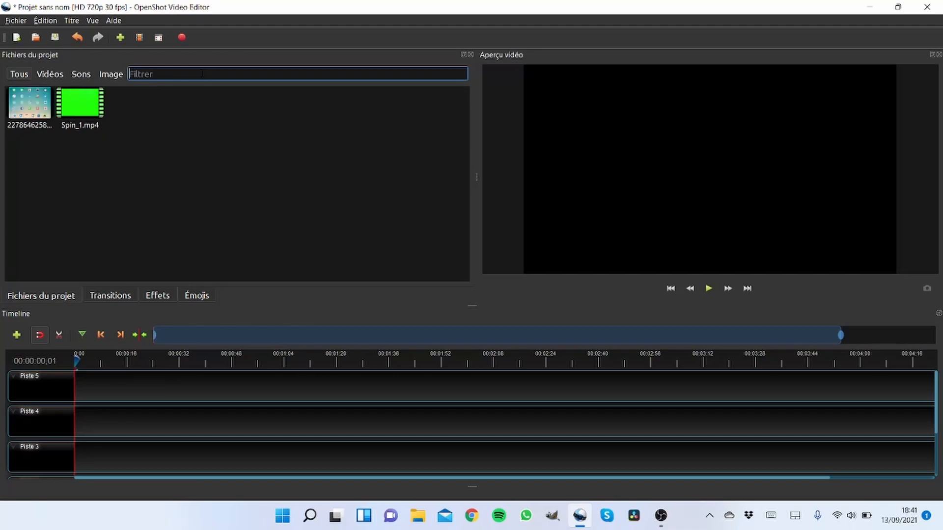
{"action": "left_click", "coordinate": [138, 139]}
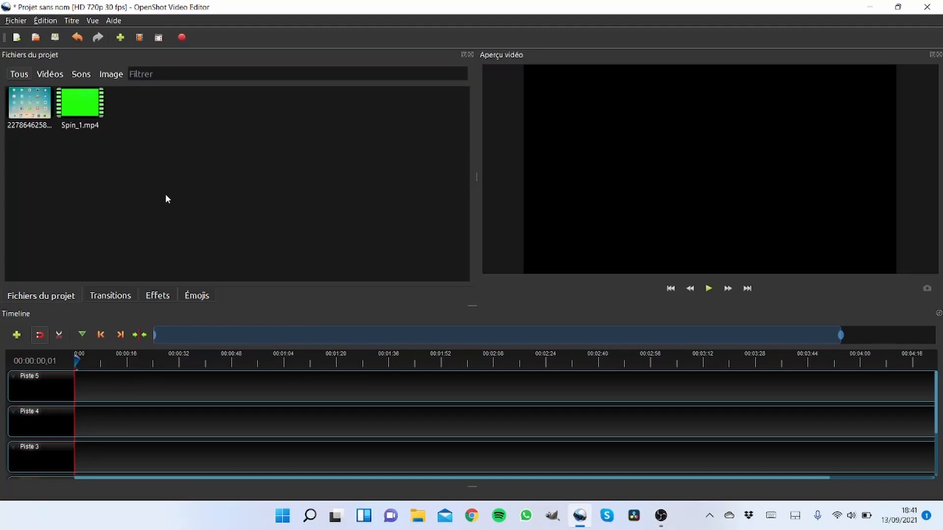
- Rename the timeline track Piste 1 as Image
{"action": "scroll", "coordinate": [217, 431], "scroll_direction": "down", "scroll_amount": 2}
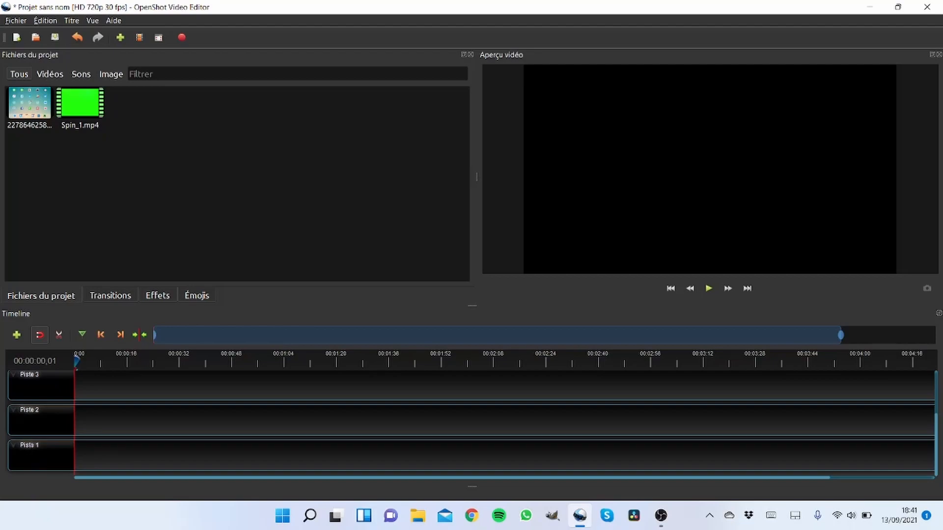
{"action": "right_click", "coordinate": [30, 449]}
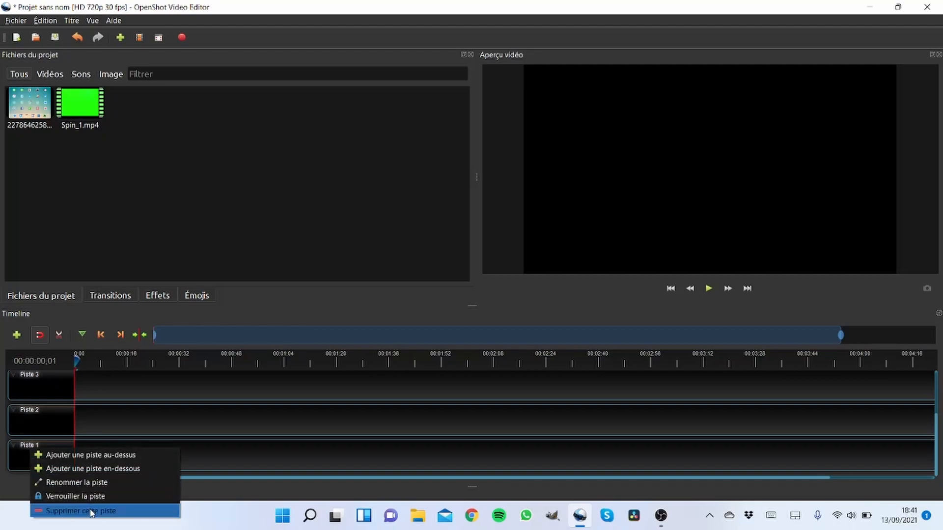
{"action": "left_click", "coordinate": [95, 482]}
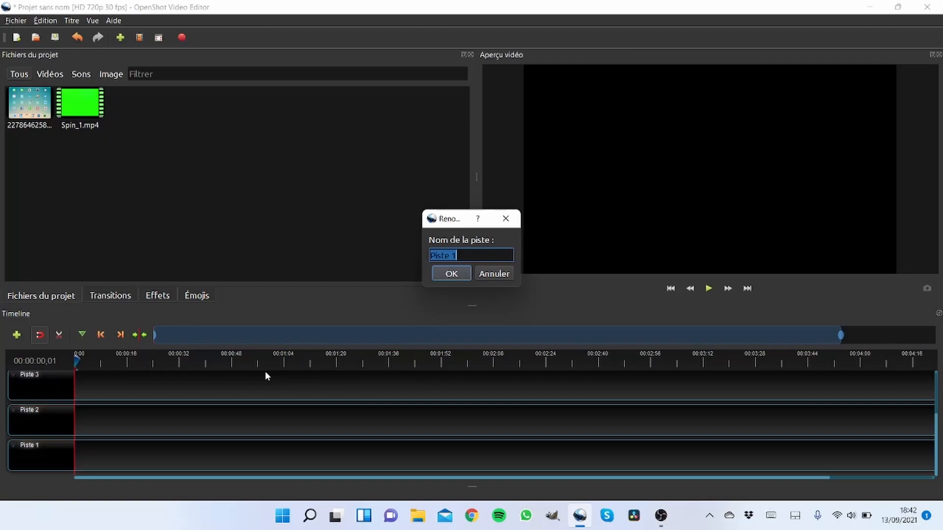
{"action": "key", "text": "BackSpace"}
{"action": "type", "text": "Image"}
{"action": "left_click", "coordinate": [453, 273]}
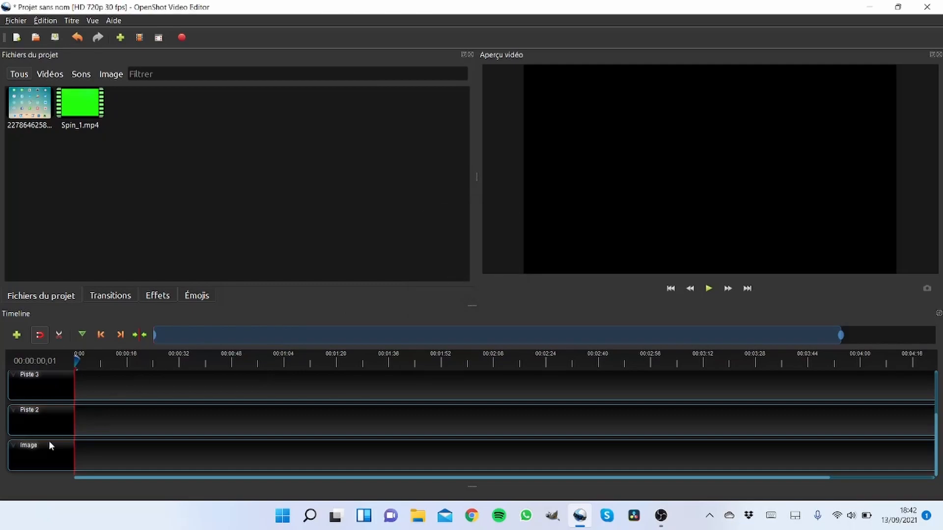
- Rename the timeline track Piste 2 as Vidéo
{"action": "right_click", "coordinate": [43, 416]}
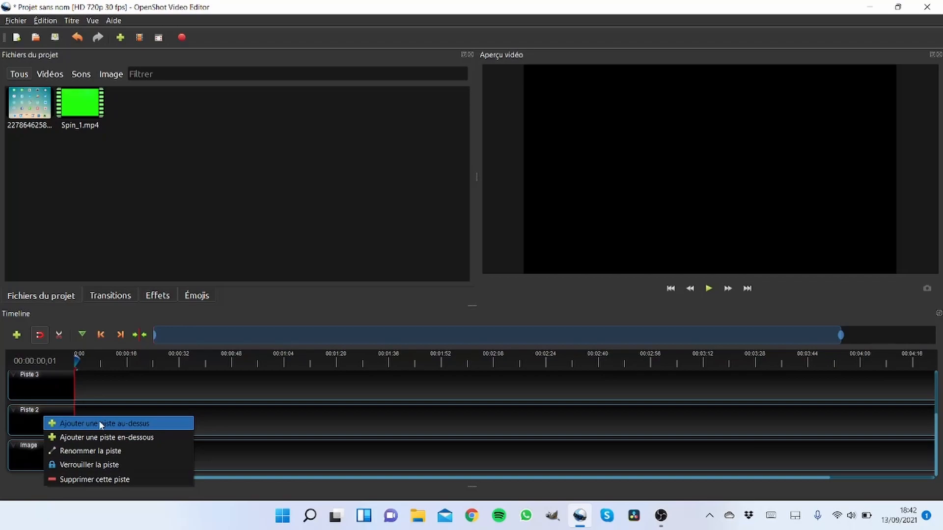
{"action": "left_click", "coordinate": [90, 451]}
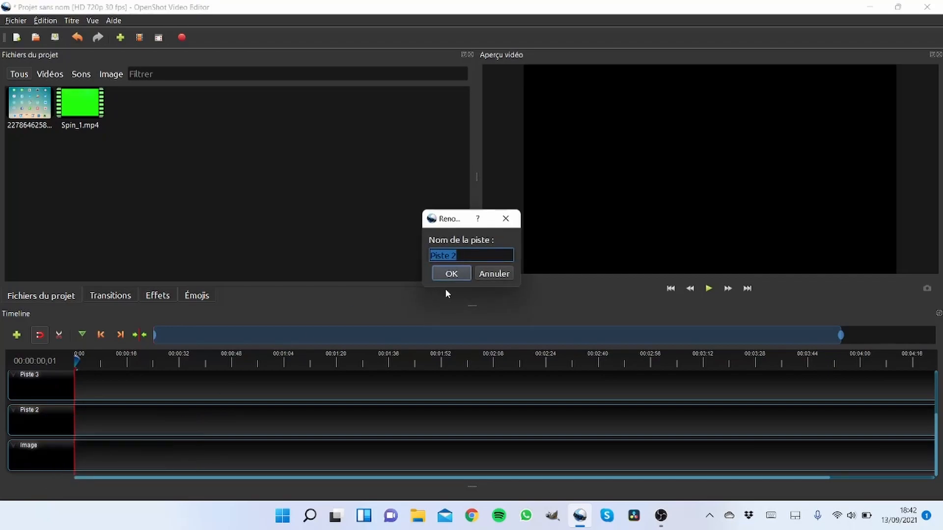
{"action": "type", "text": "Vidéo"}
{"action": "left_click", "coordinate": [450, 273]}
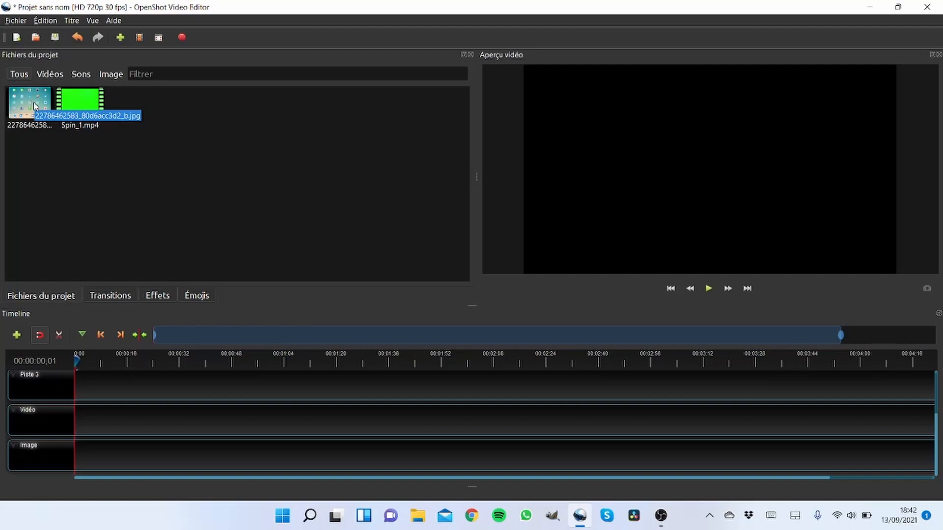
- Place the imported jpg near the start of the Image track and Spin_1.mp4 above it on the Vidéo track
{"action": "left_click_drag", "start_coordinate": [34, 105], "coordinate": [78, 460]}
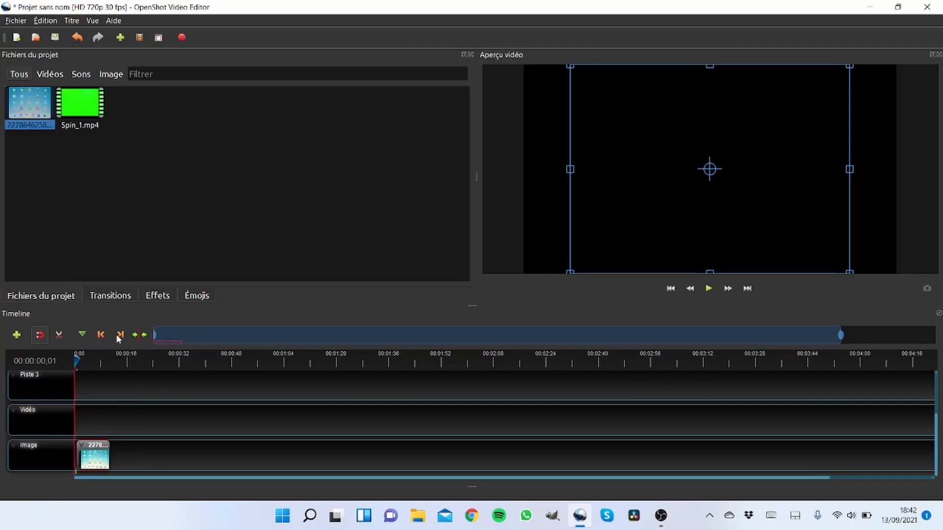
{"action": "left_click", "coordinate": [78, 106]}
{"action": "left_click_drag", "start_coordinate": [78, 105], "coordinate": [82, 426]}
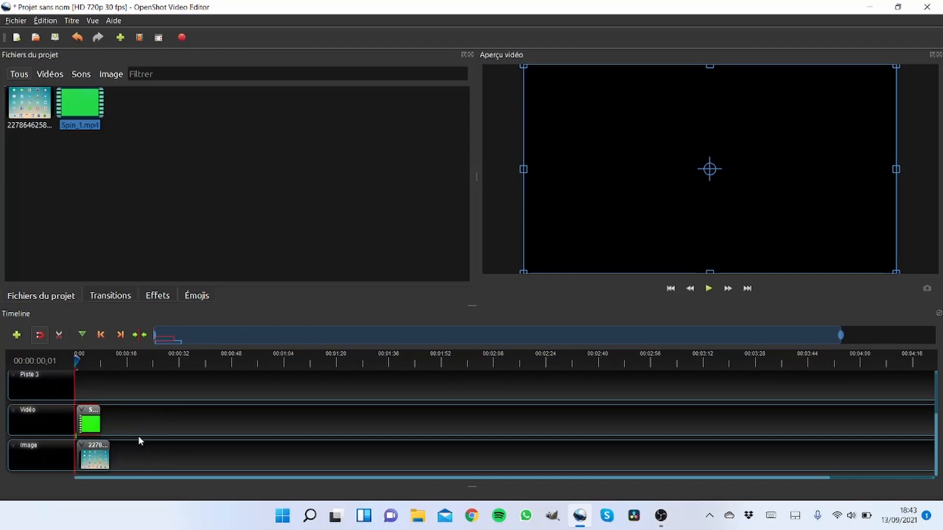
- Move both clips to the very start of the timeline and shorten the image clip to end together with Spin_1.mp4
{"action": "scroll", "coordinate": [137, 436], "scroll_direction": "up", "scroll_amount": 5}
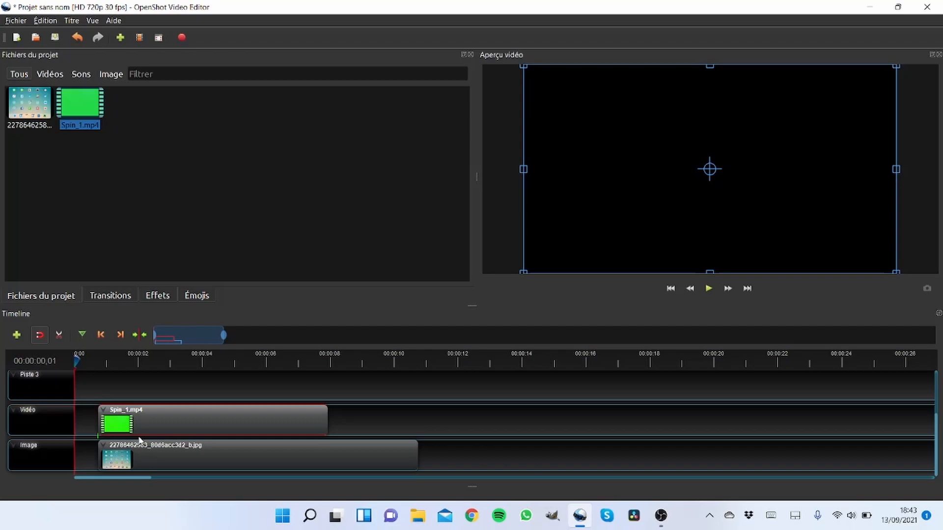
{"action": "left_click_drag", "start_coordinate": [156, 423], "coordinate": [113, 423]}
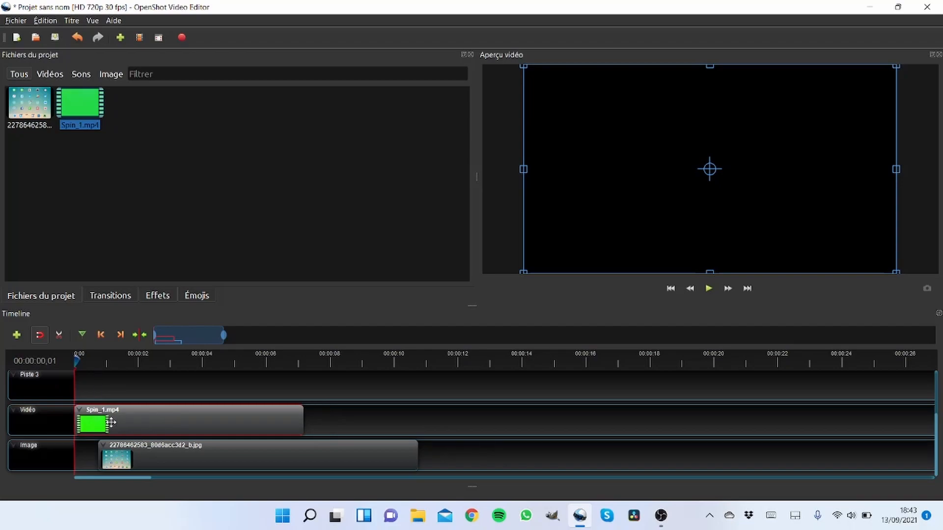
{"action": "left_click_drag", "start_coordinate": [185, 461], "coordinate": [82, 467]}
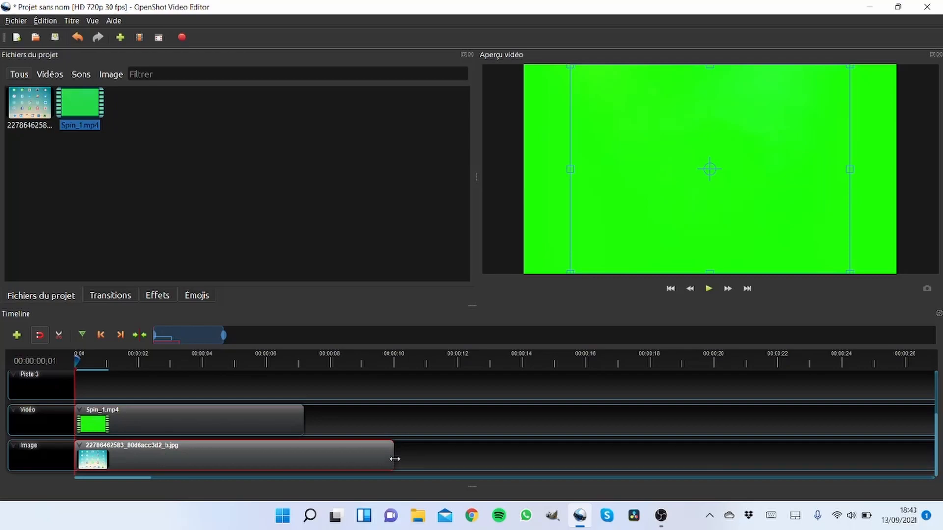
{"action": "left_click_drag", "start_coordinate": [394, 457], "coordinate": [301, 446]}
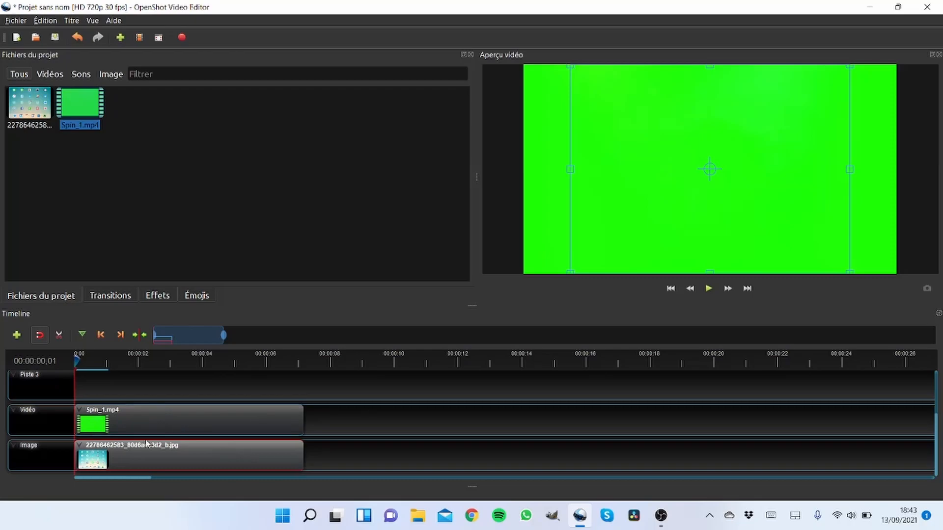
- Apply the Chrominance (Fond vert) effect to the Spin_1.mp4 clip on the Vidéo track
{"action": "left_click", "coordinate": [126, 421]}
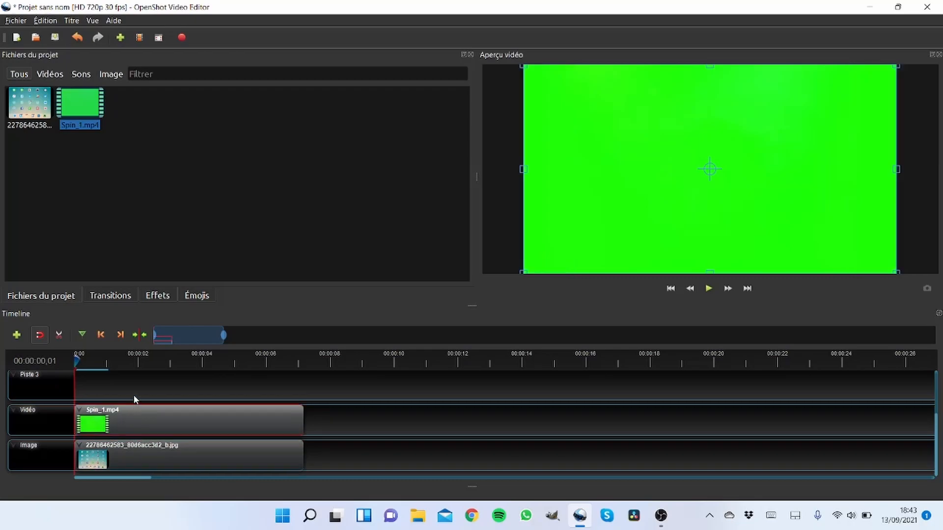
{"action": "left_click", "coordinate": [124, 297]}
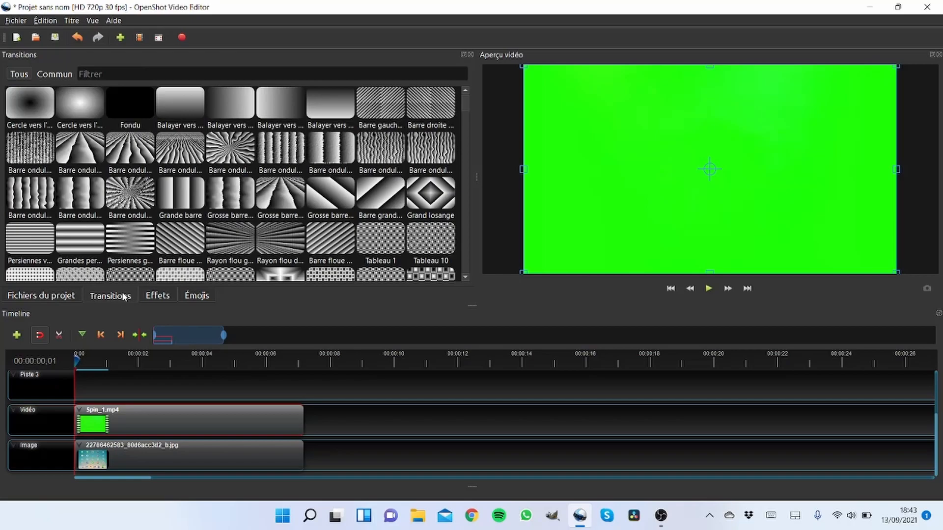
{"action": "left_click", "coordinate": [156, 292]}
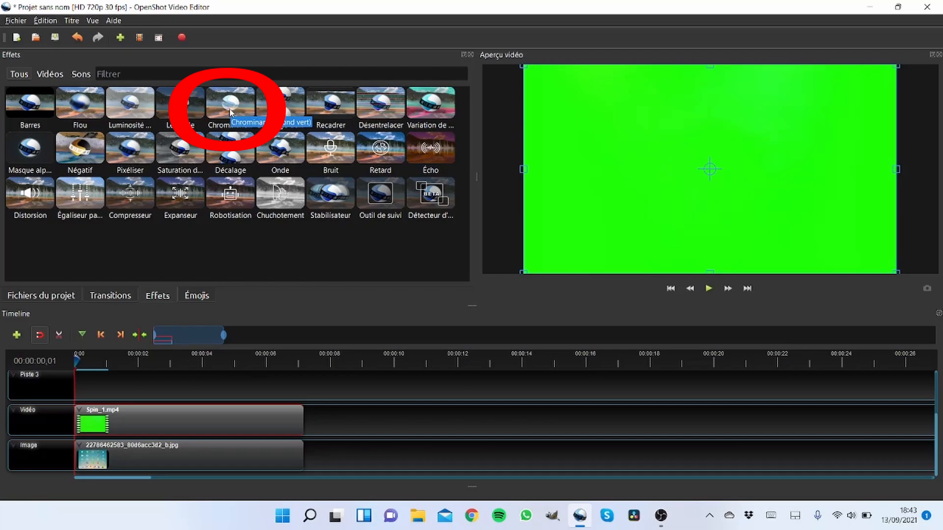
{"action": "left_click_drag", "start_coordinate": [229, 108], "coordinate": [119, 417]}
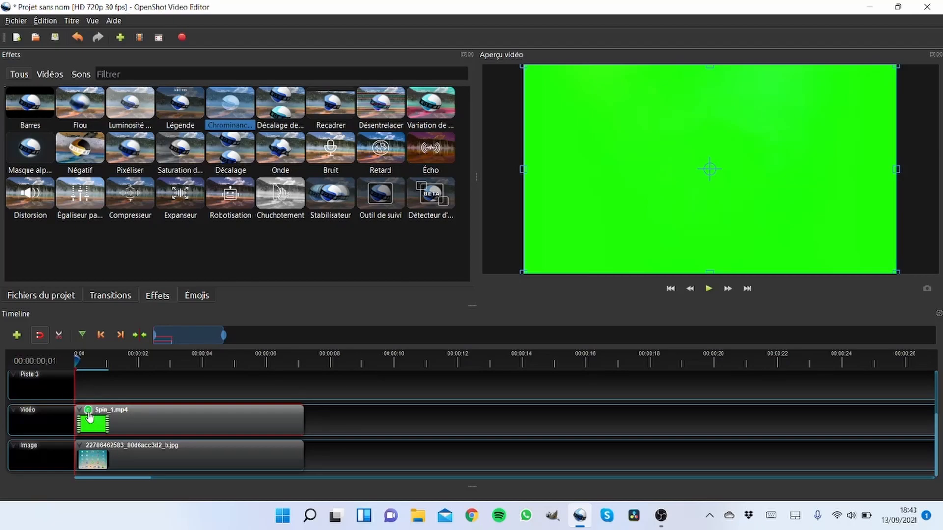
- Set the chroma effect's key colour (Couleur de la clé) to the green sampled from the video preview
{"action": "right_click", "coordinate": [89, 415]}
{"action": "left_click", "coordinate": [97, 419]}
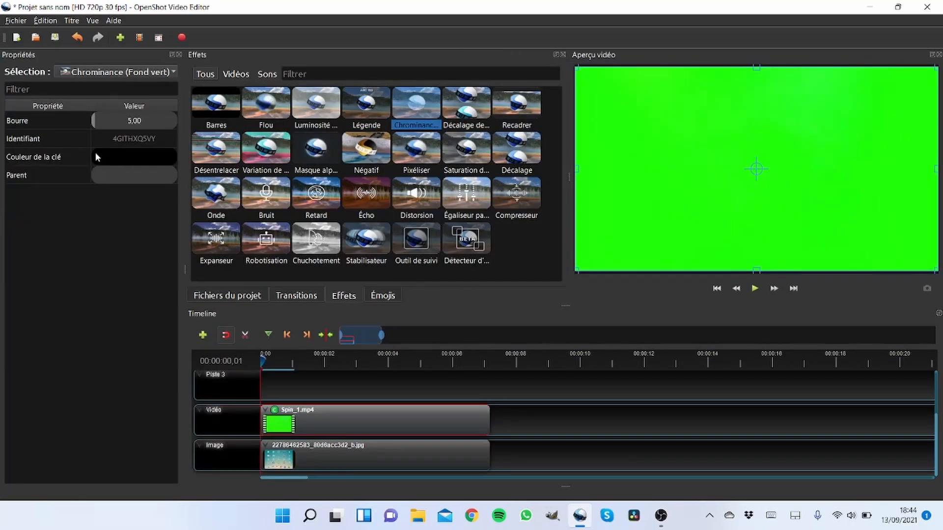
{"action": "double_click", "coordinate": [124, 157]}
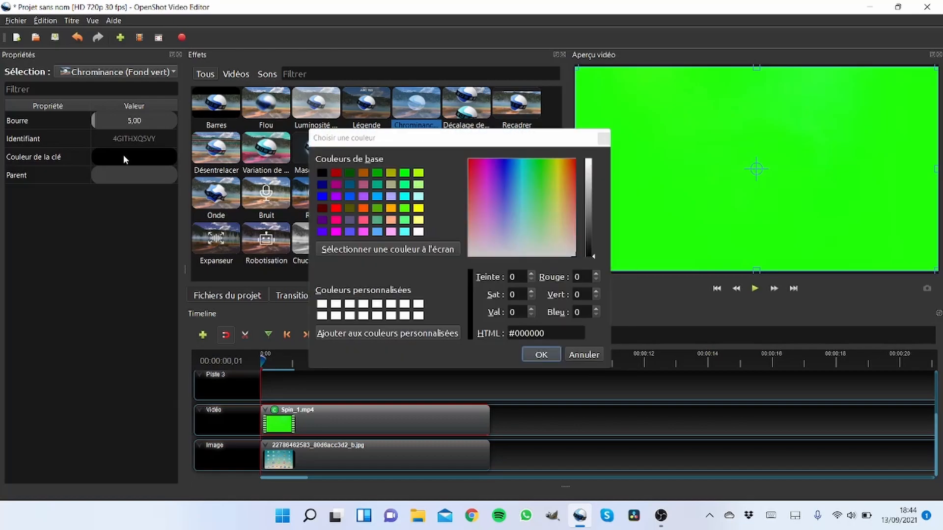
{"action": "left_click", "coordinate": [415, 250]}
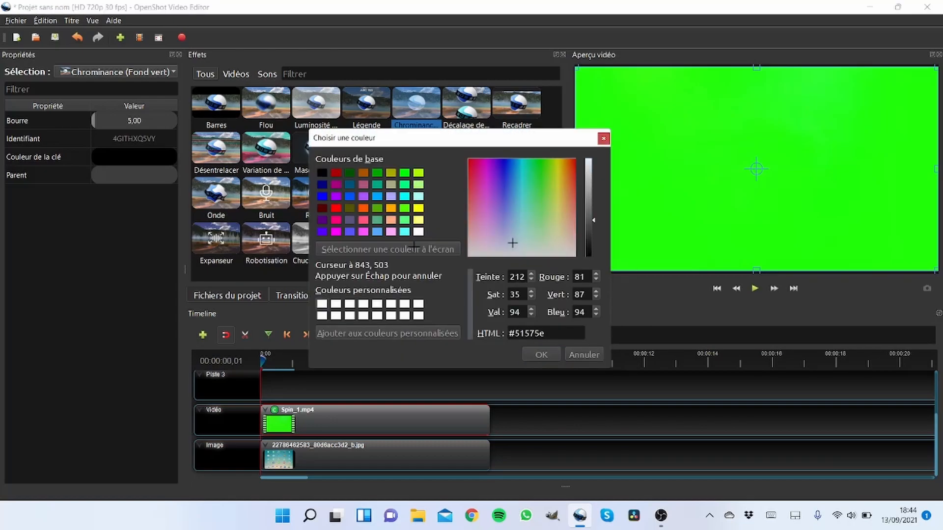
{"action": "left_click", "coordinate": [724, 200]}
{"action": "left_click", "coordinate": [541, 354]}
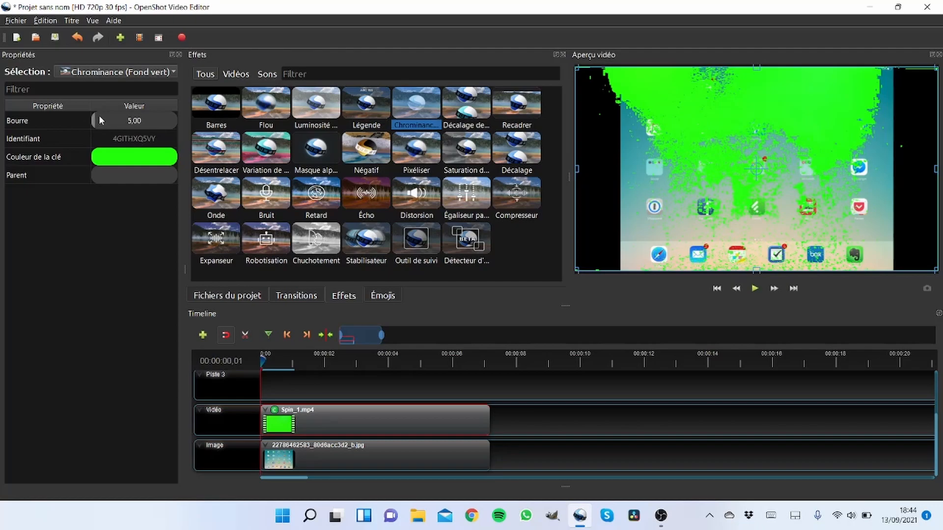
- Raise the chroma effect's Bourre value to about 105.82 and play the result in the video preview
{"action": "left_click_drag", "start_coordinate": [102, 122], "coordinate": [136, 124]}
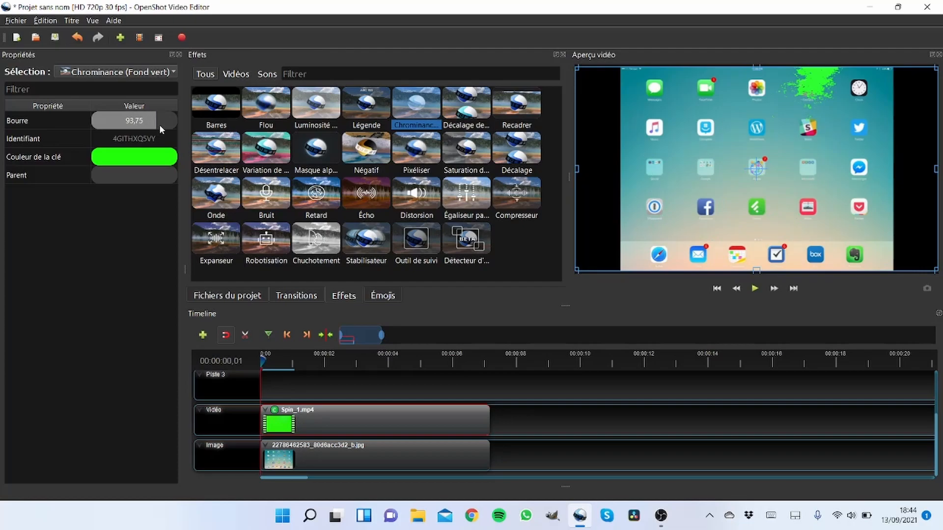
{"action": "left_click_drag", "start_coordinate": [165, 126], "coordinate": [165, 125]}
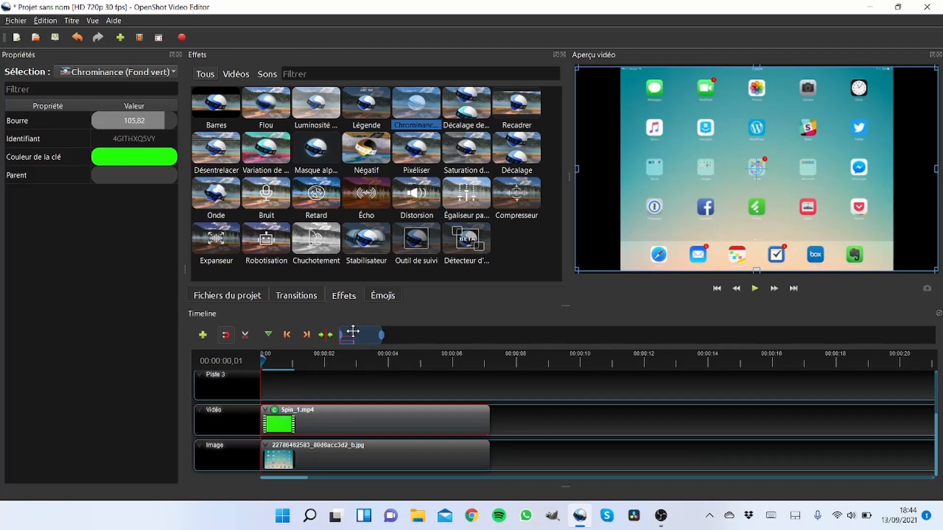
{"action": "left_click", "coordinate": [755, 289]}
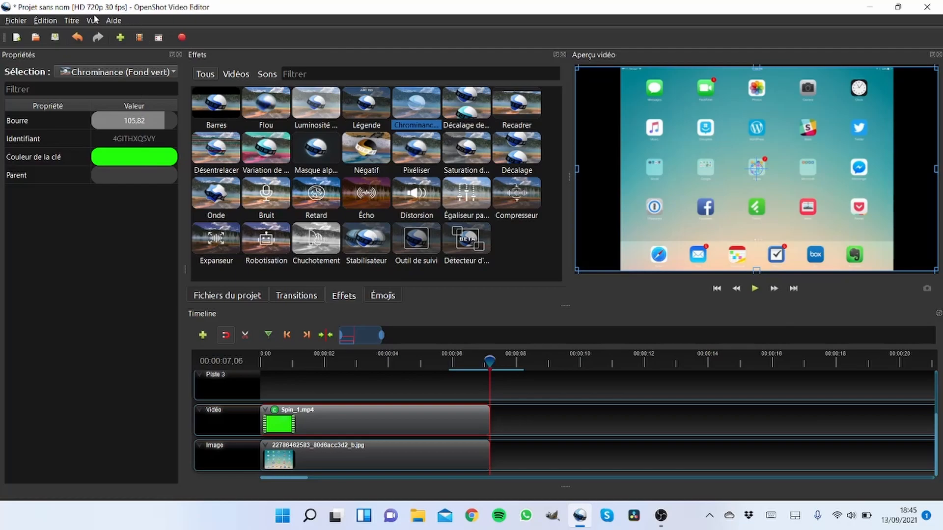
{"action": "left_click", "coordinate": [11, 23]}
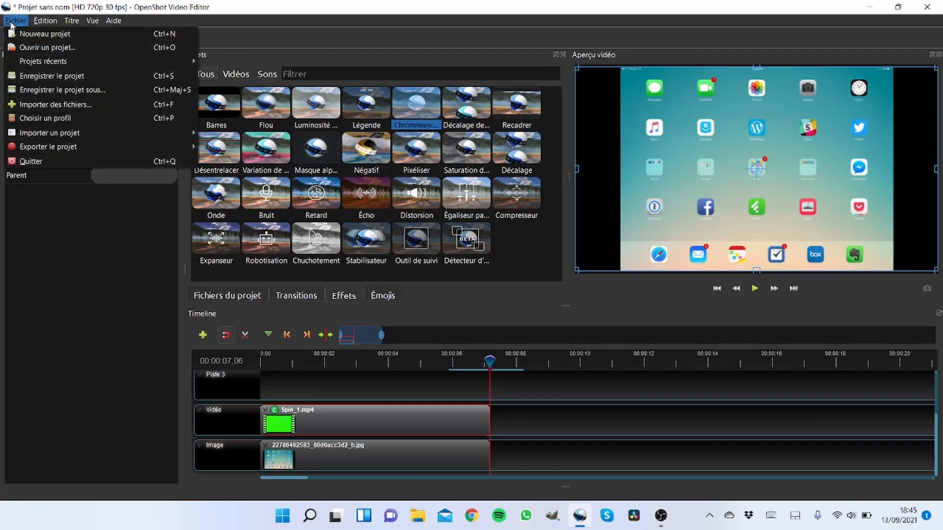
{"action": "left_click", "coordinate": [58, 90]}
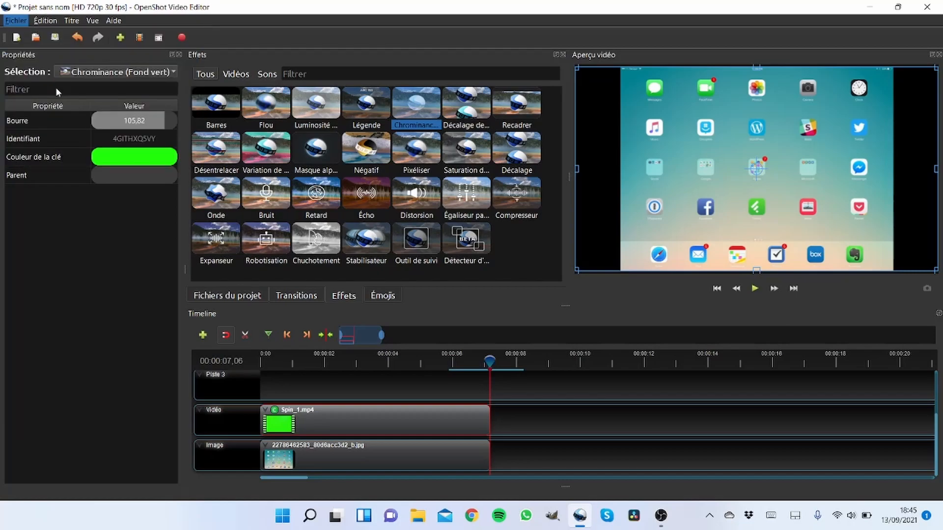
{"action": "left_click", "coordinate": [54, 113]}
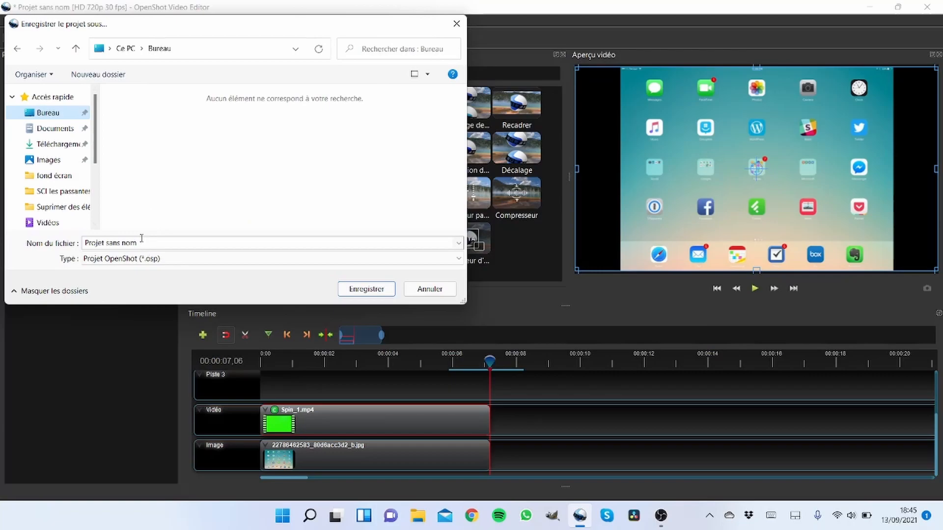
{"action": "left_click", "coordinate": [415, 291]}
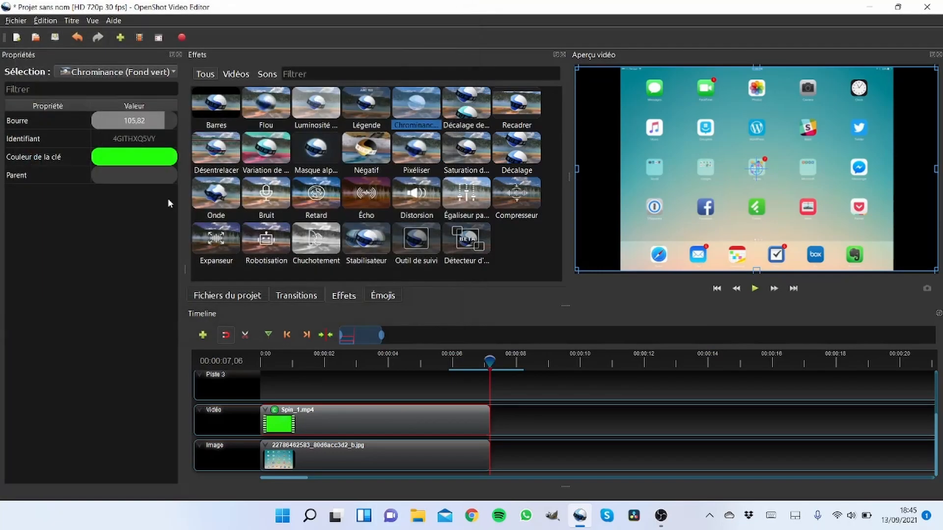
- Start a video export and name the output file Tuto
{"action": "left_click", "coordinate": [181, 38]}
{"action": "double_click", "coordinate": [453, 159]}
{"action": "left_click_drag", "start_coordinate": [453, 161], "coordinate": [489, 160]}
{"action": "key", "text": "BackSpace"}
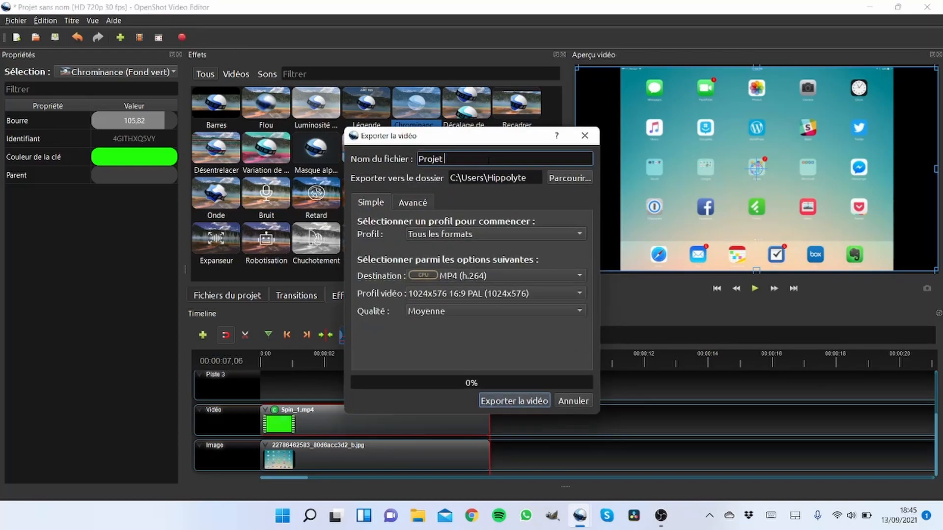
{"action": "key", "text": "BackSpace"}
{"action": "key", "text": "BackSpace"}
{"action": "key", "text": "BackSpace"}
{"action": "type", "text": "Tuto"}
- Set the export's destination folder to Bureau
{"action": "left_click", "coordinate": [569, 178]}
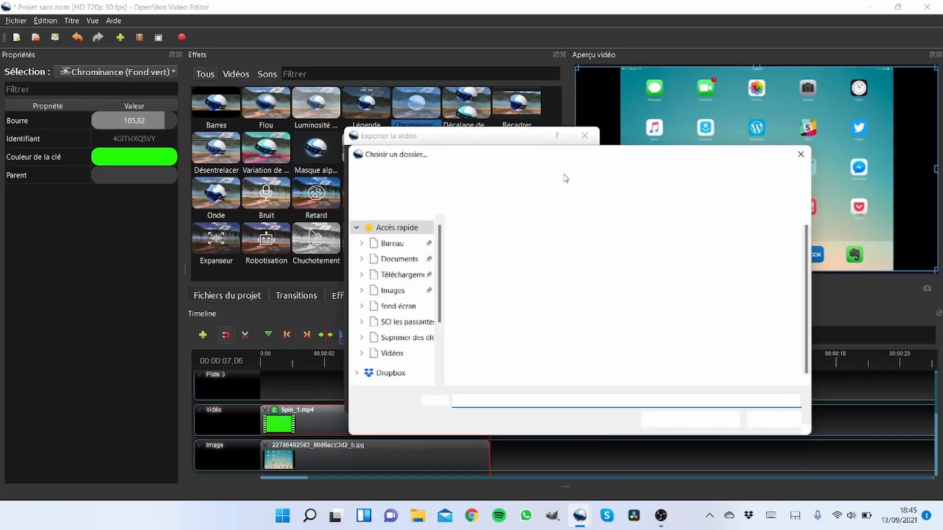
{"action": "left_click", "coordinate": [391, 243]}
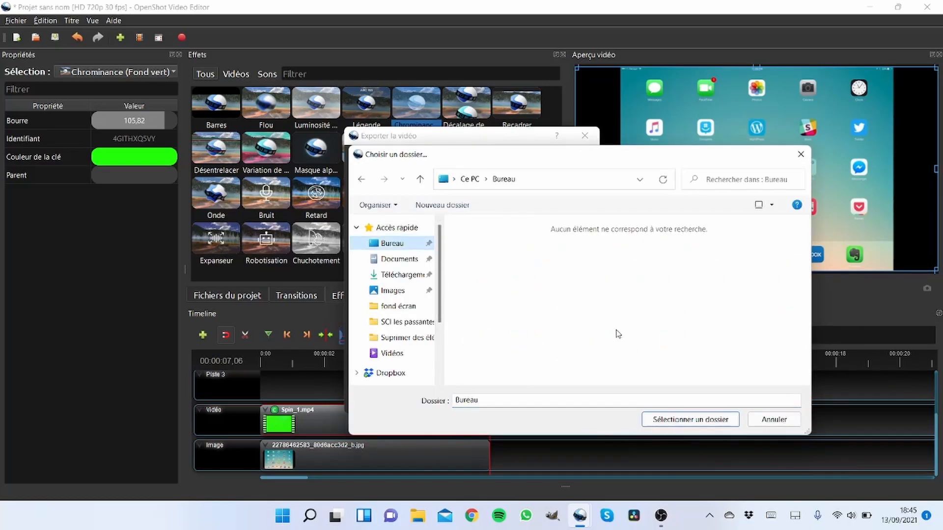
{"action": "left_click", "coordinate": [668, 421]}
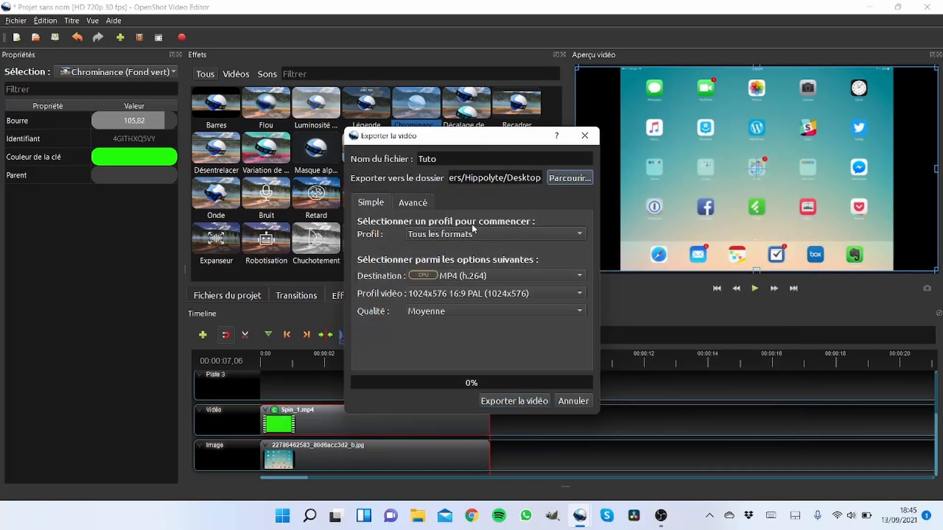
- Choose the Site Web export profile with YouTube-HD as the destination
{"action": "left_click", "coordinate": [430, 234]}
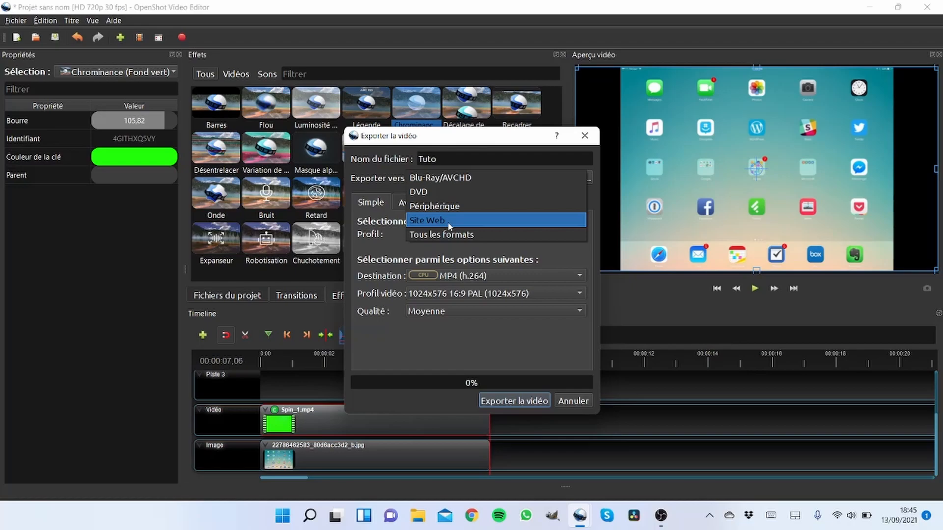
{"action": "left_click", "coordinate": [450, 221]}
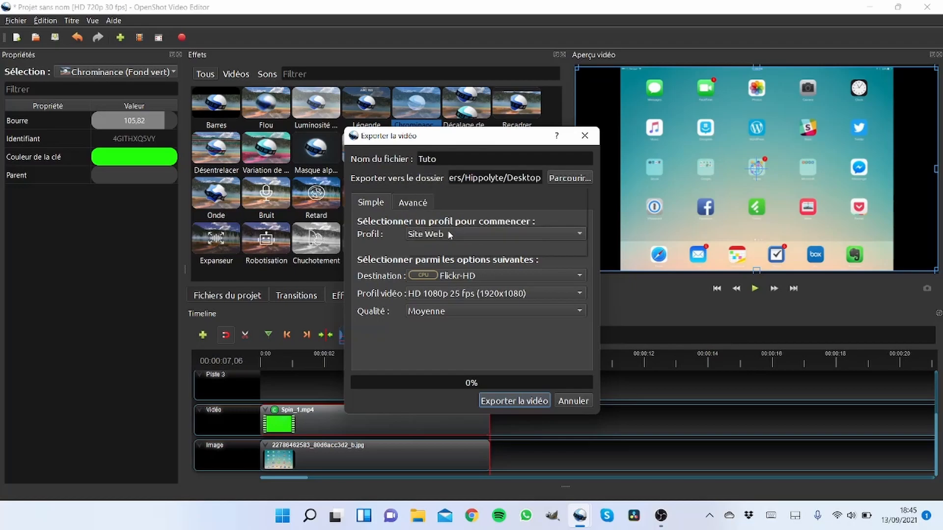
{"action": "left_click", "coordinate": [449, 232]}
{"action": "left_click", "coordinate": [433, 231]}
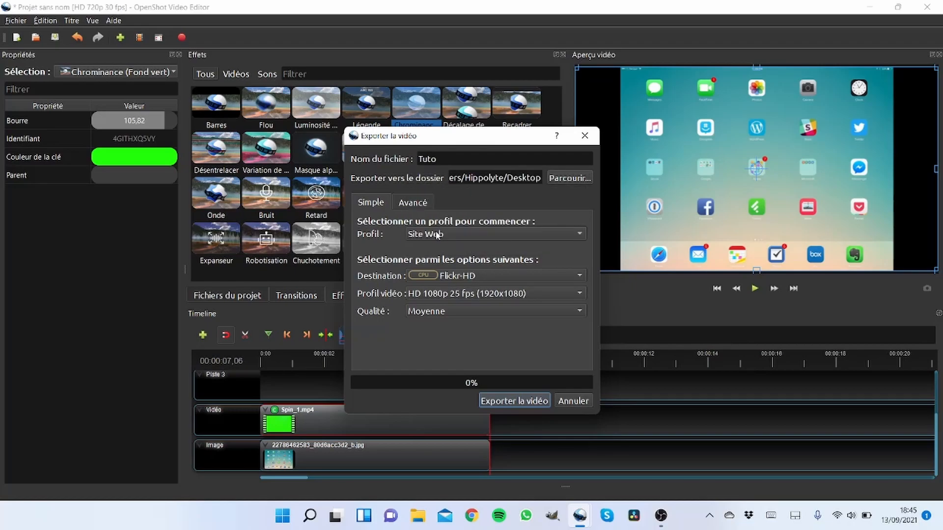
{"action": "left_click", "coordinate": [452, 275]}
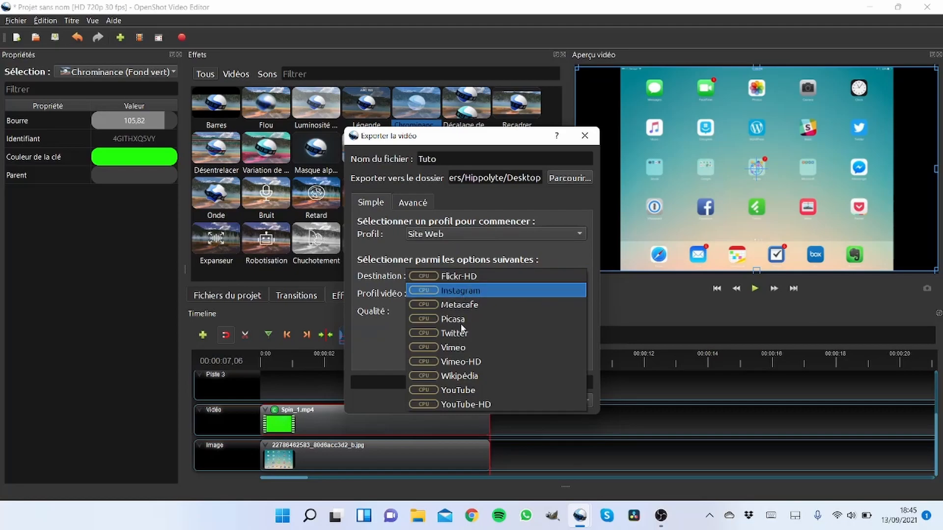
{"action": "left_click", "coordinate": [470, 403]}
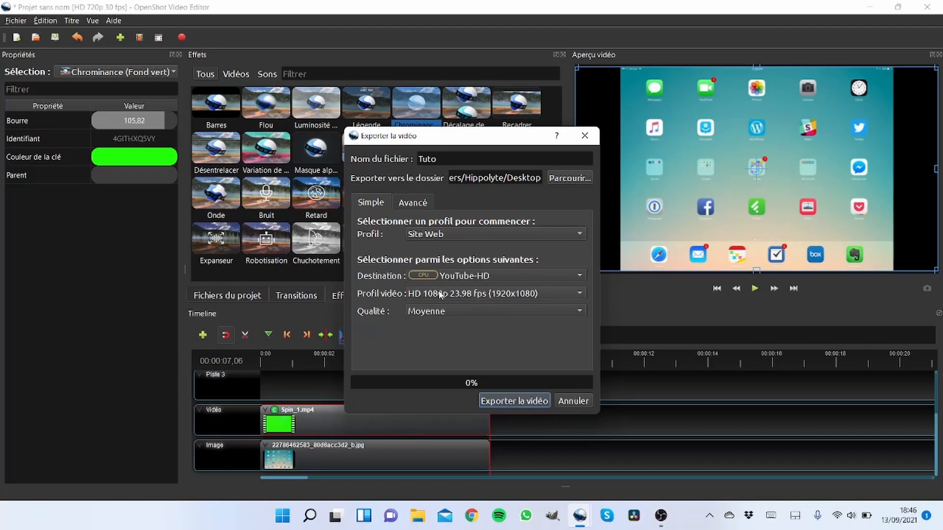
- Export the video with the HD 1080p 23.98 fps (1920x1080) video profile and close the finished export
{"action": "left_click", "coordinate": [466, 294]}
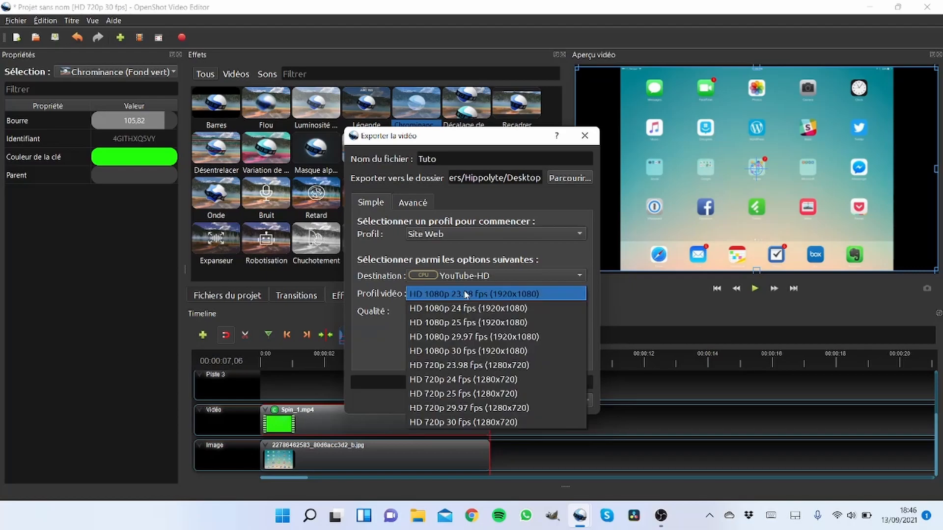
{"action": "left_click", "coordinate": [483, 294]}
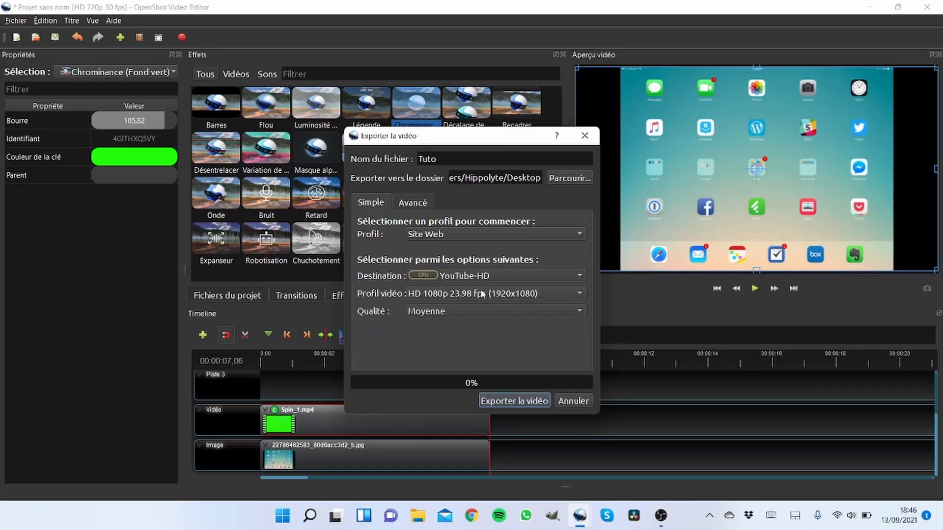
{"action": "left_click", "coordinate": [518, 401]}
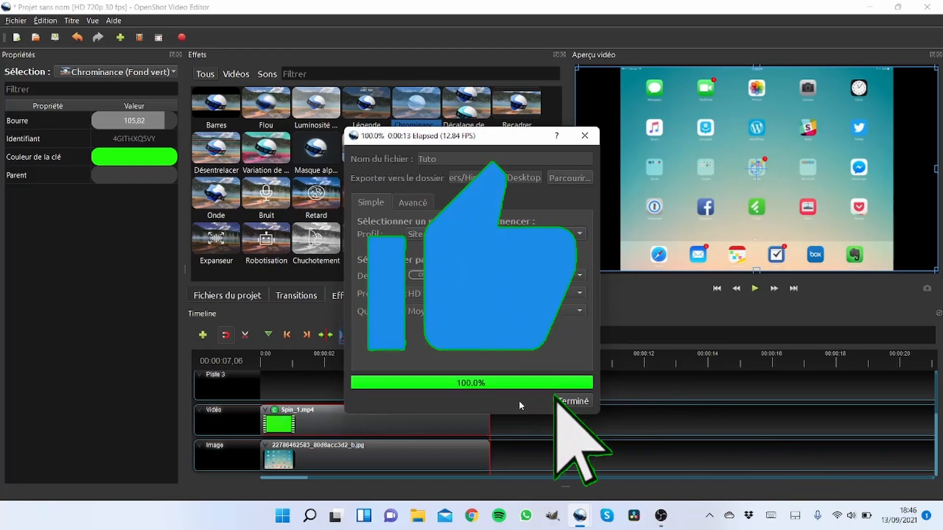
{"action": "left_click", "coordinate": [570, 400]}
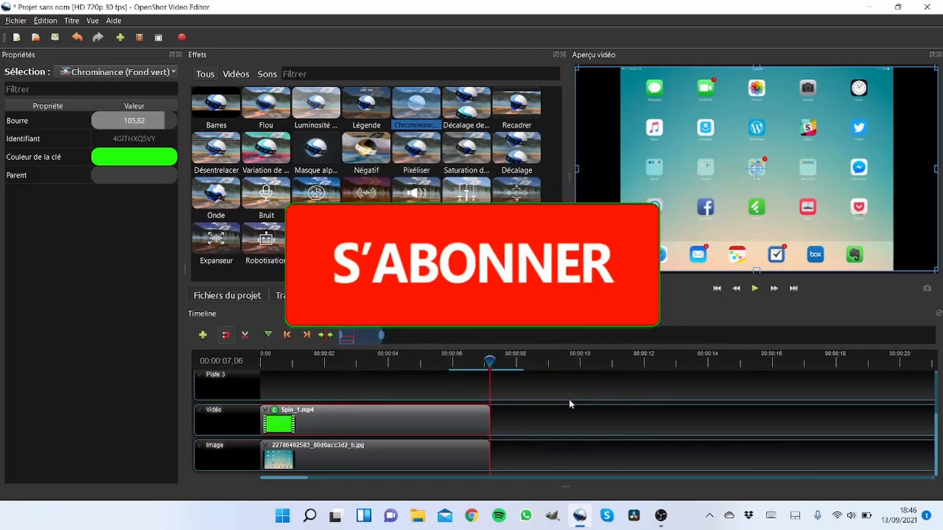